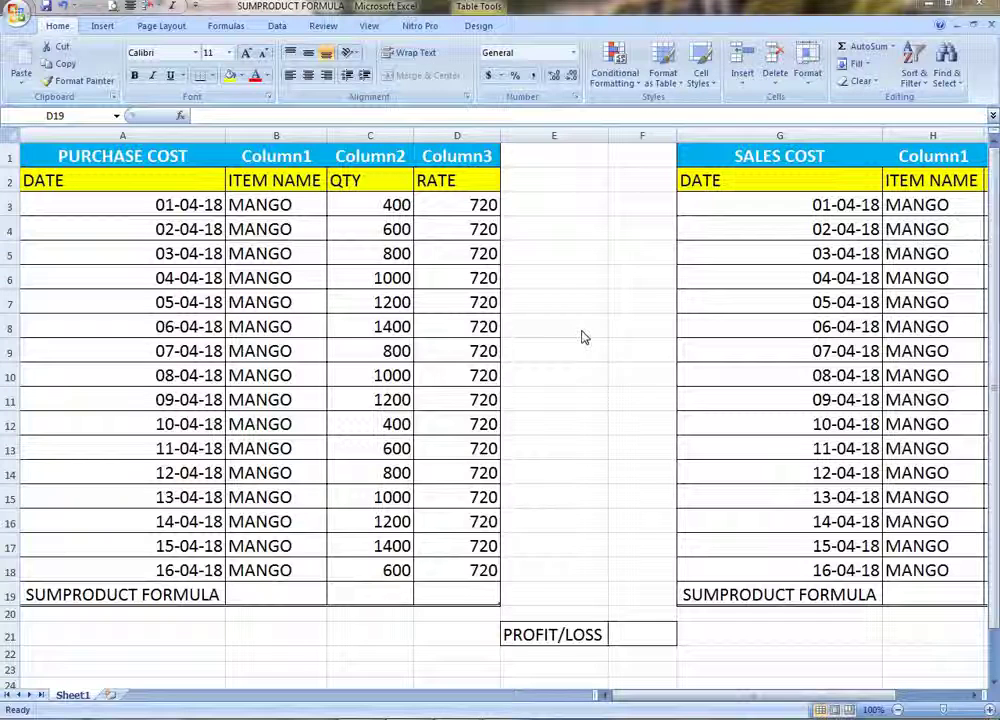
- Examine the purchase cost and sales cost tables and the PROFIT/LOSS cells between them
click(127, 122)
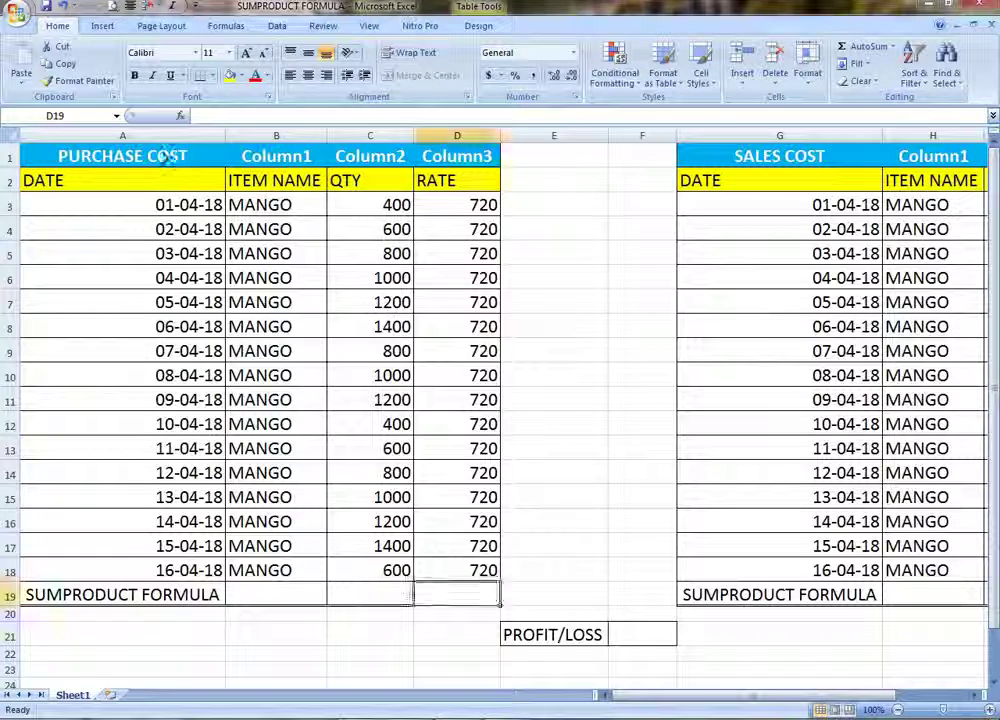
key(BackSpace)
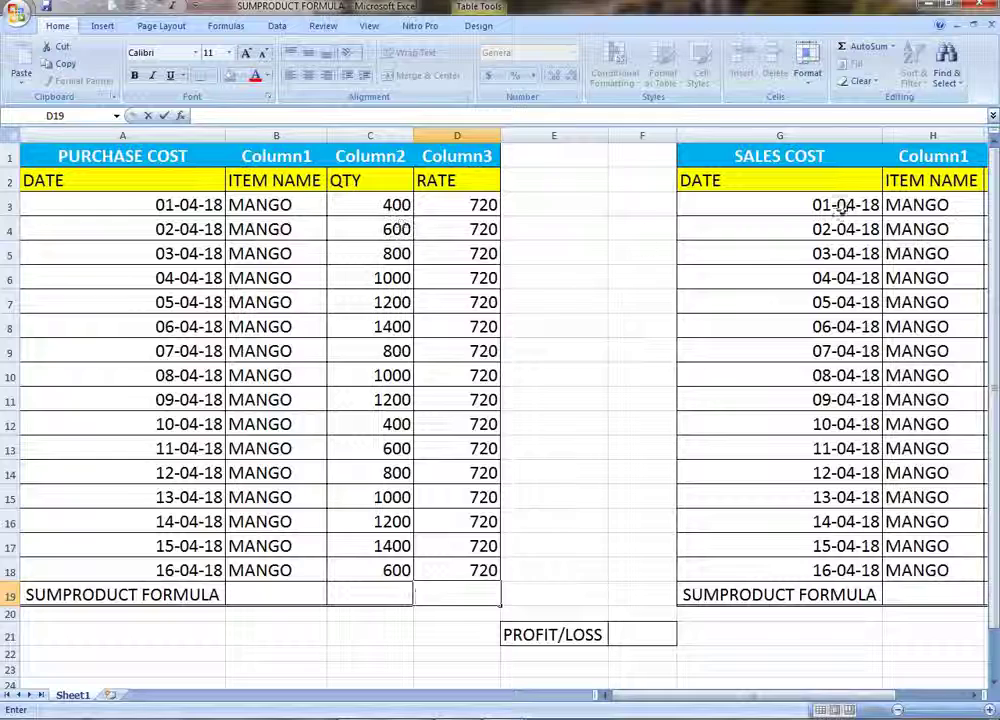
click(843, 157)
click(632, 345)
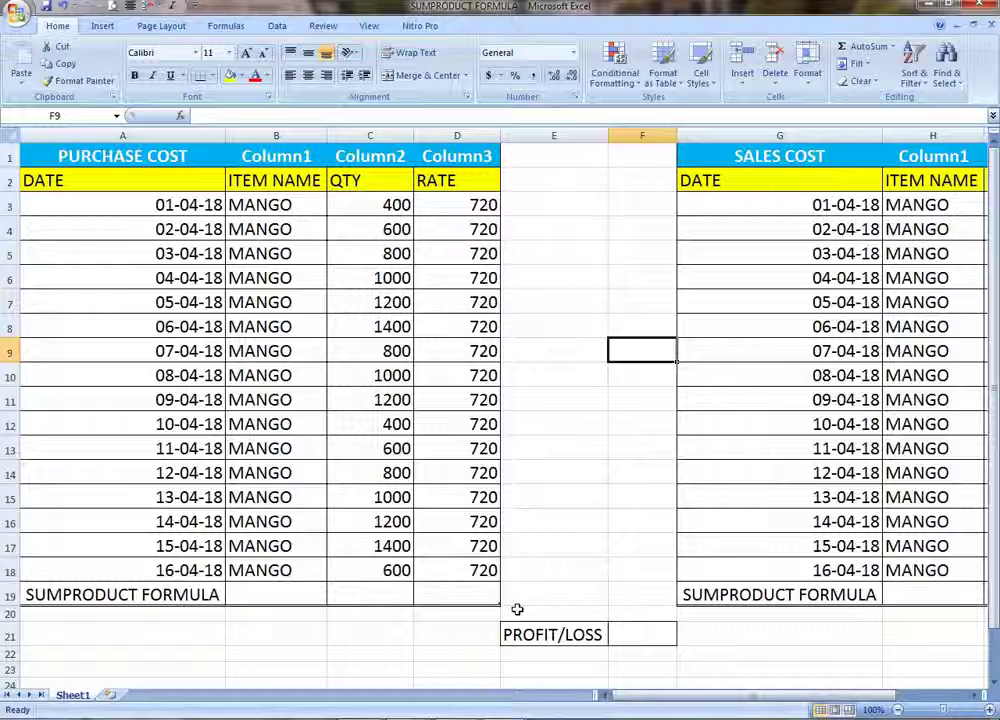
drag(743, 698, 790, 697)
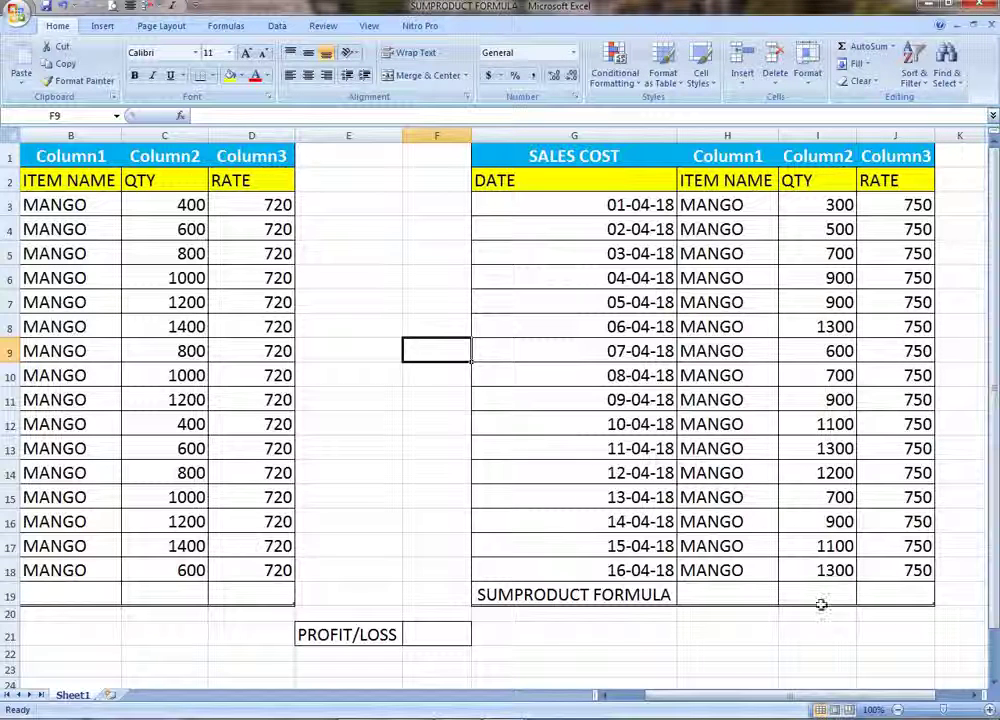
click(424, 632)
click(383, 632)
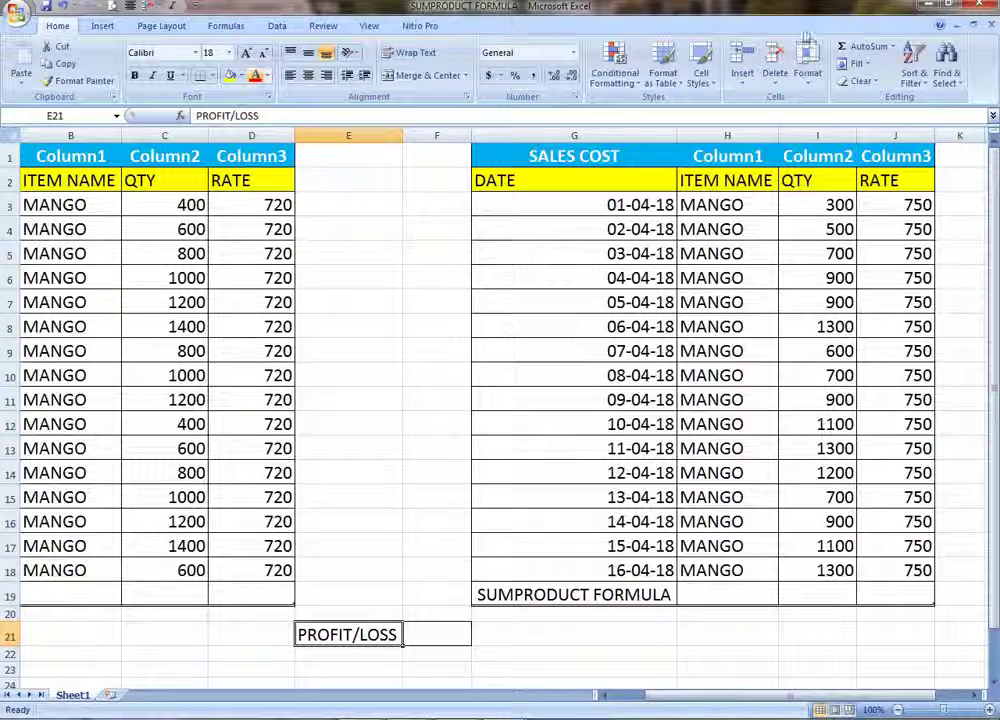
drag(759, 696, 720, 696)
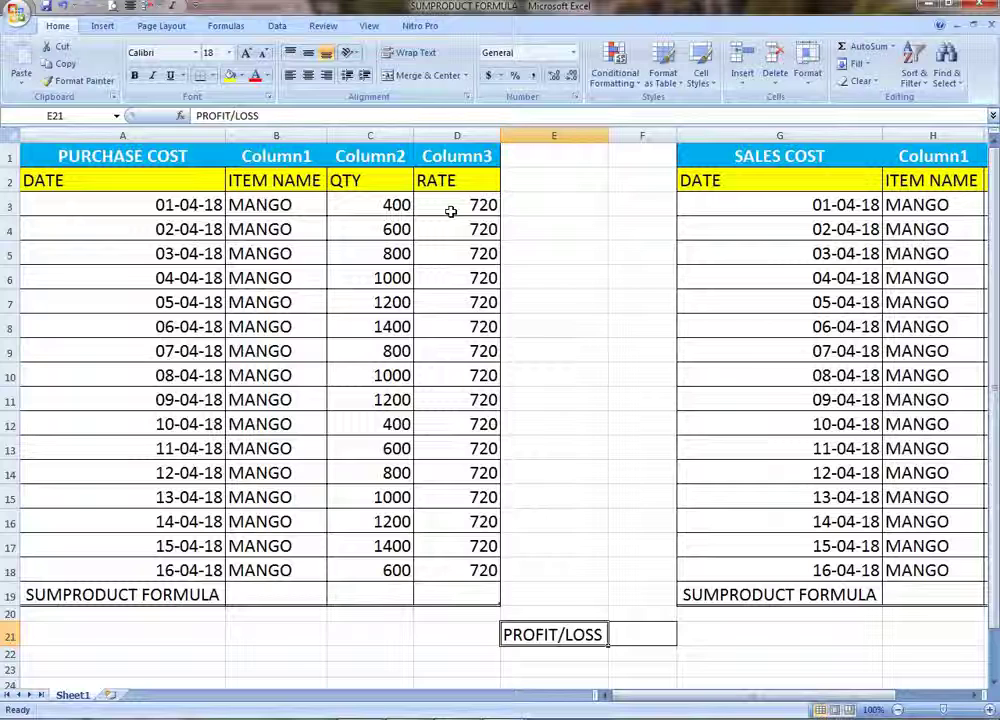
- Enter =SUMPRODUCT(C3:C18,D3:D18) in cell D19 to total the purchase cost from quantity and rate
click(480, 586)
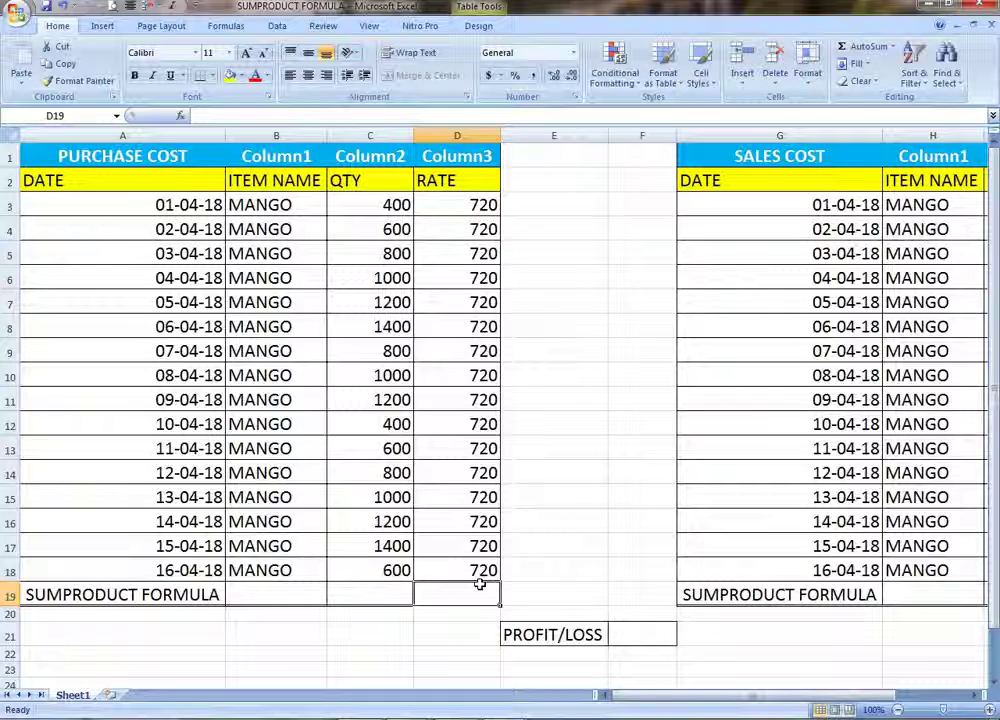
text(=)
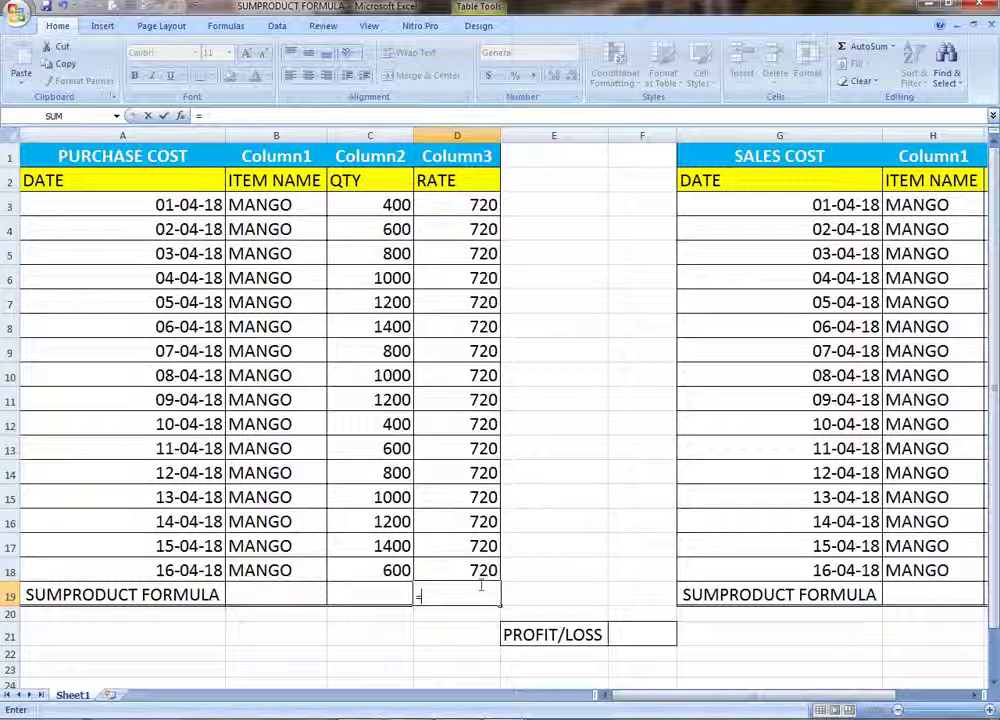
text(SUMP)
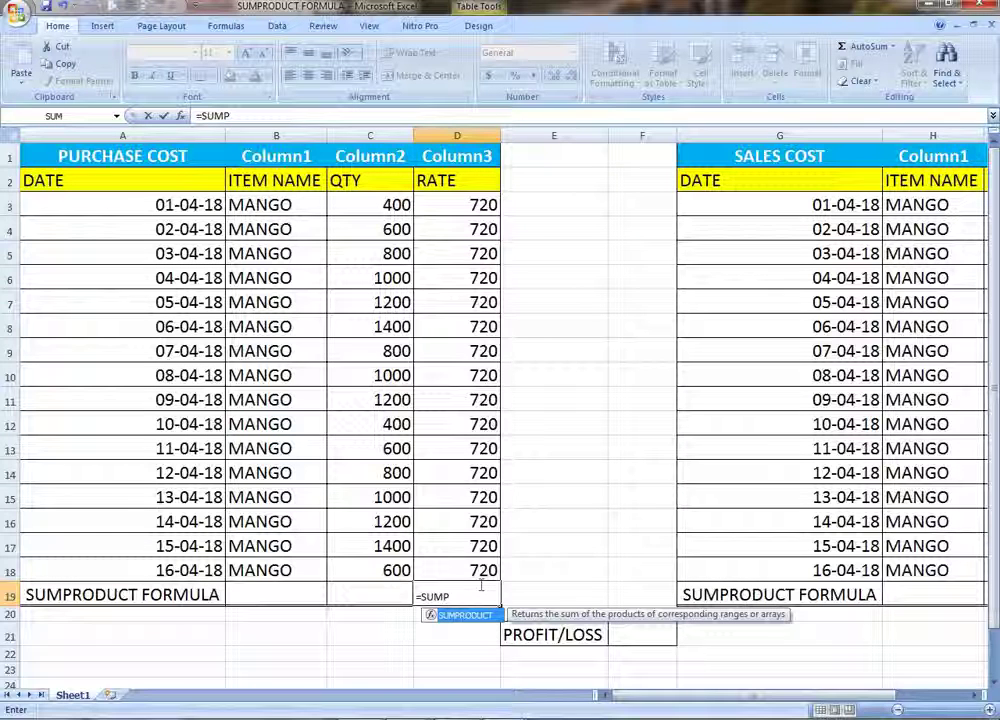
key(Tab)
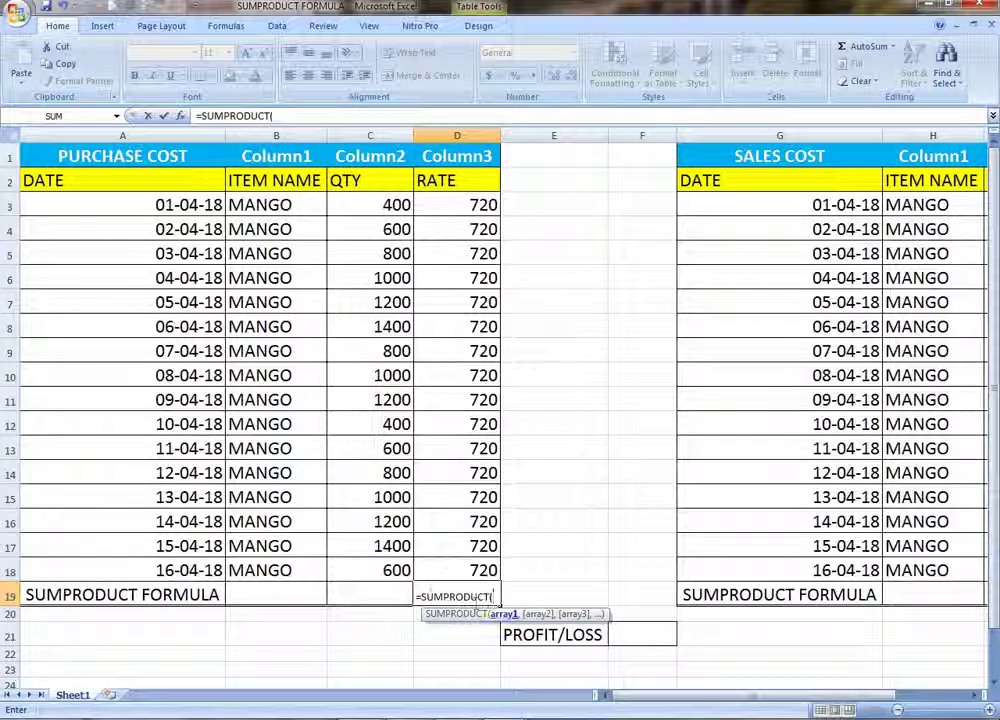
click(398, 569)
drag(398, 569, 390, 206)
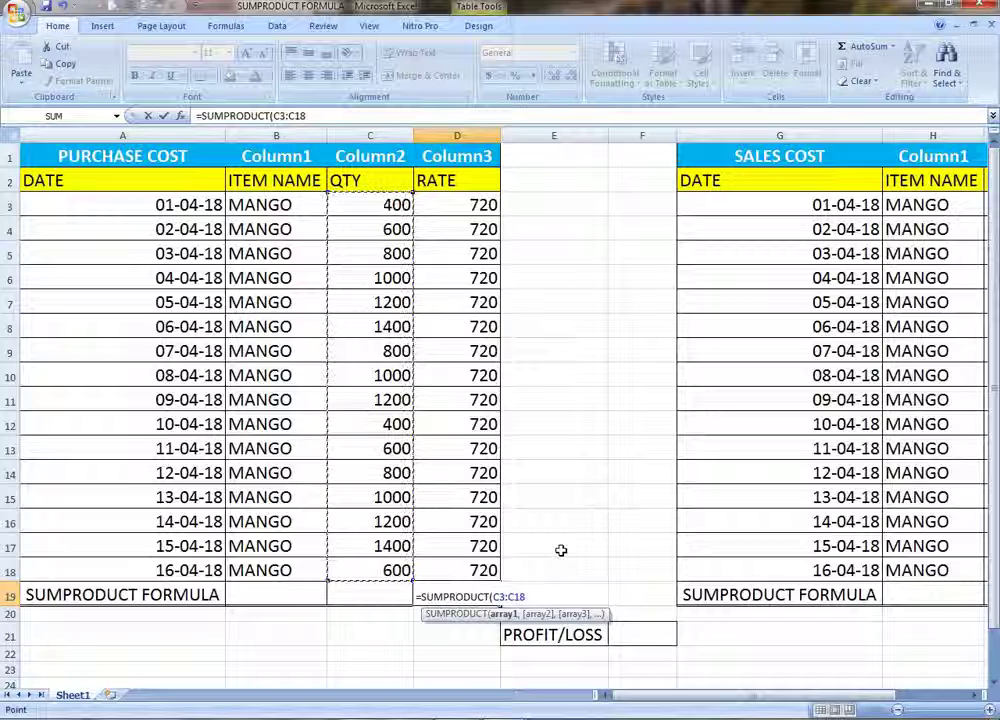
text(,)
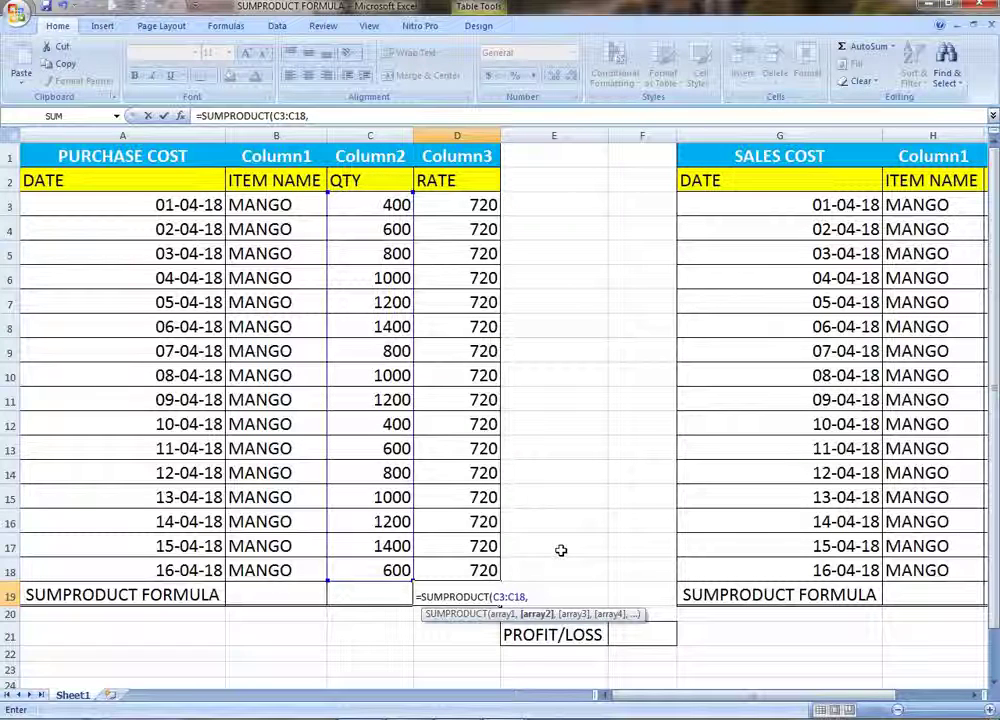
drag(487, 570, 465, 208)
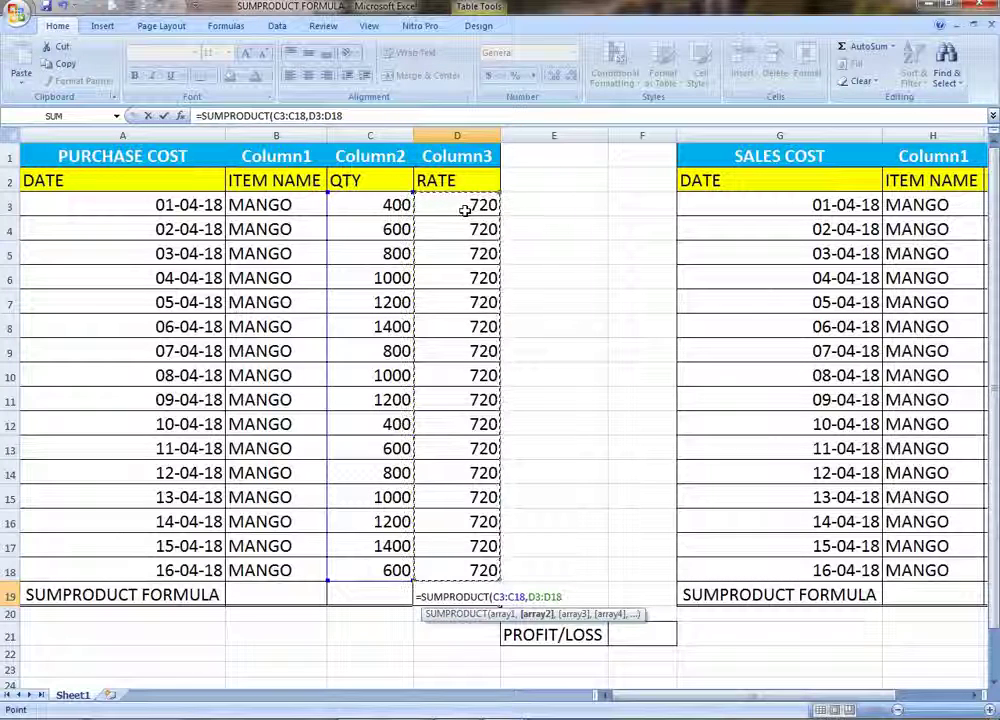
text())
key(Return)
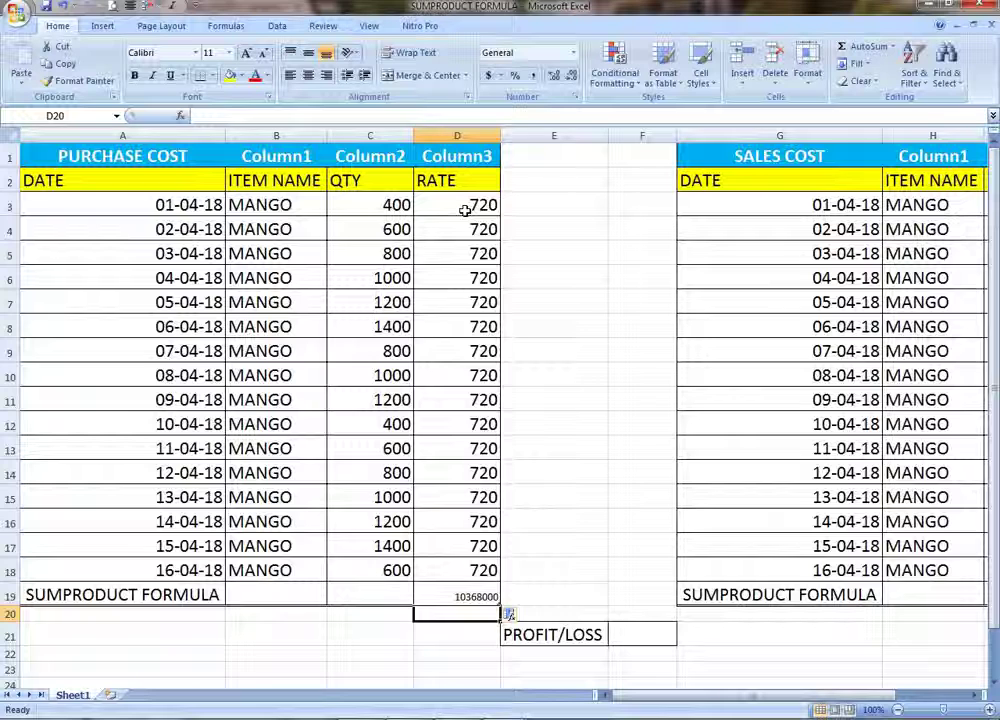
- Copy the formatting of rate cell D18 onto the purchase total in D19
click(489, 596)
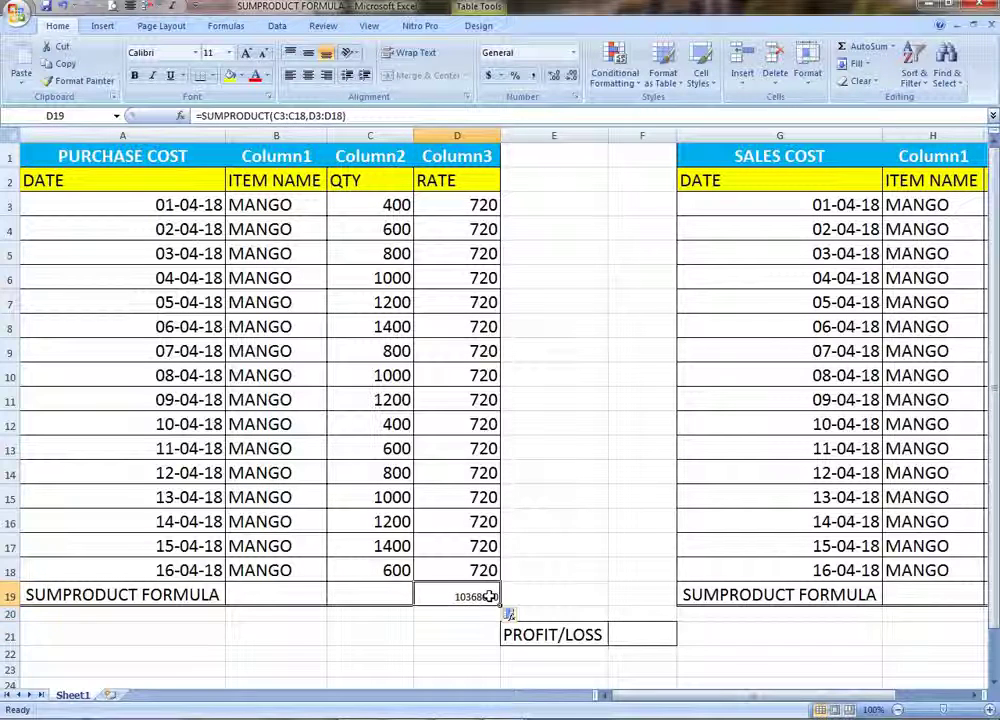
click(487, 570)
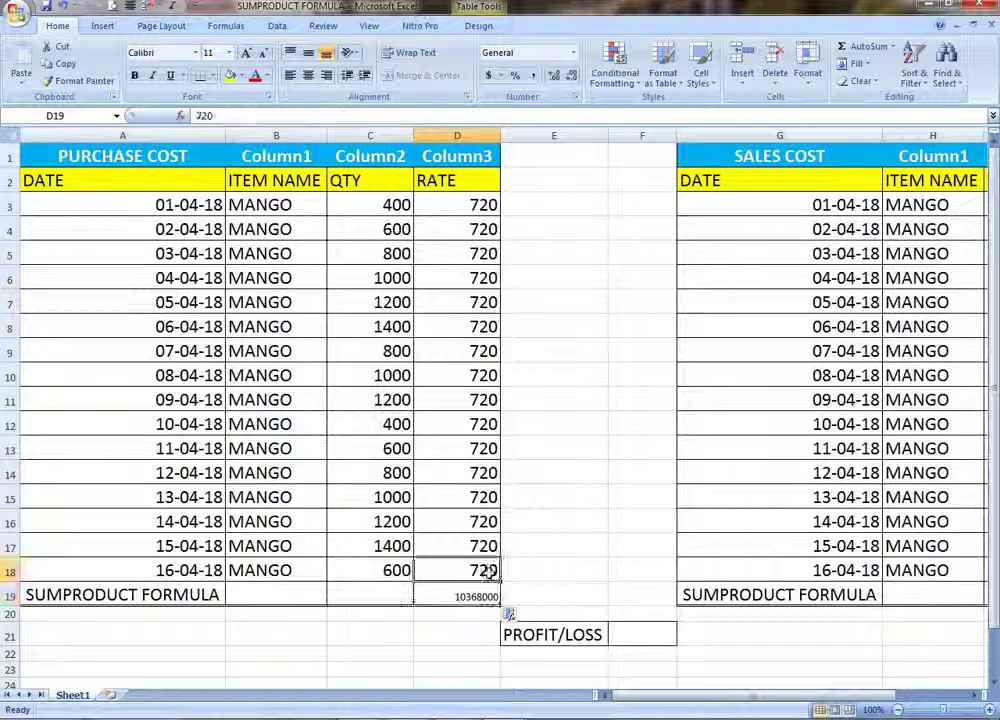
click(84, 80)
click(458, 597)
click(562, 545)
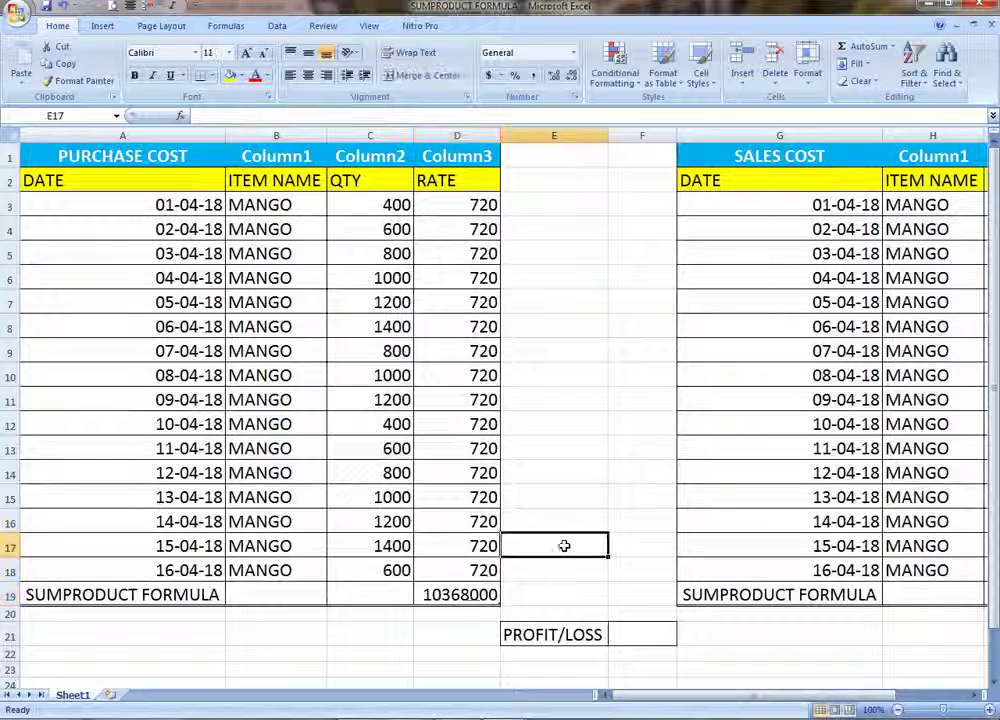
click(466, 598)
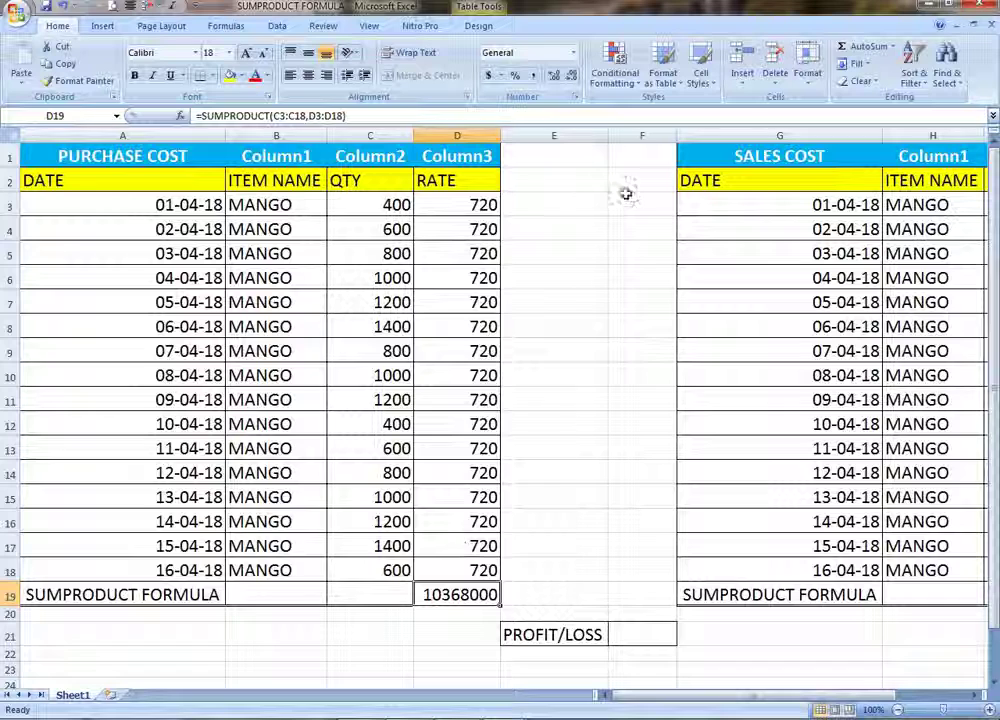
- Enter a formula in E3 multiplying the purchase quantity in C3 by the rate in D3
click(533, 198)
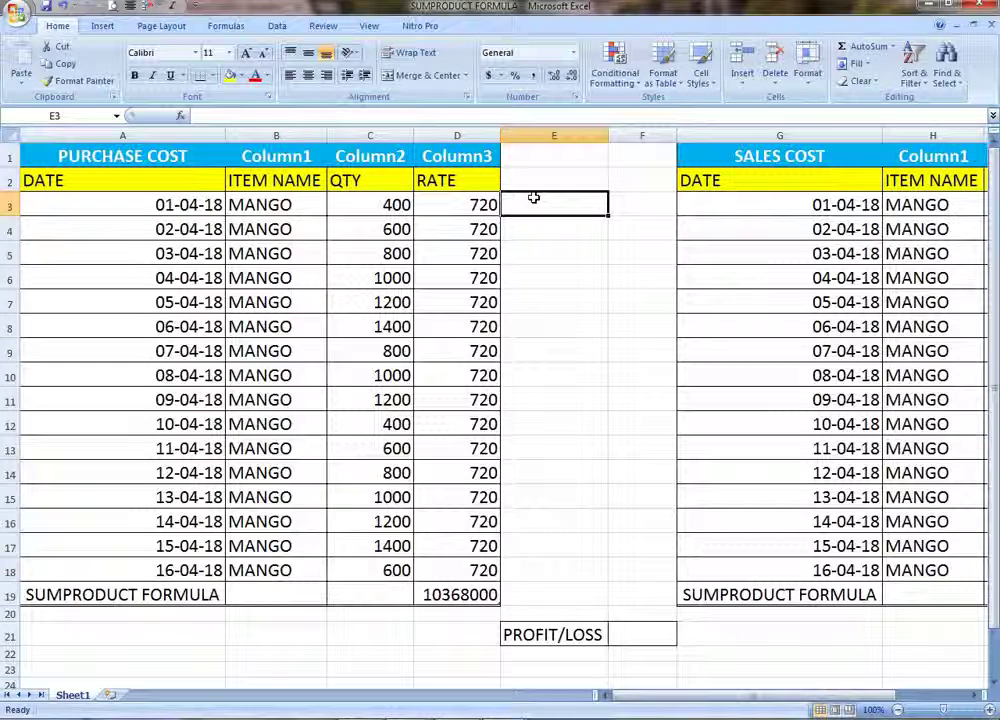
text(=)
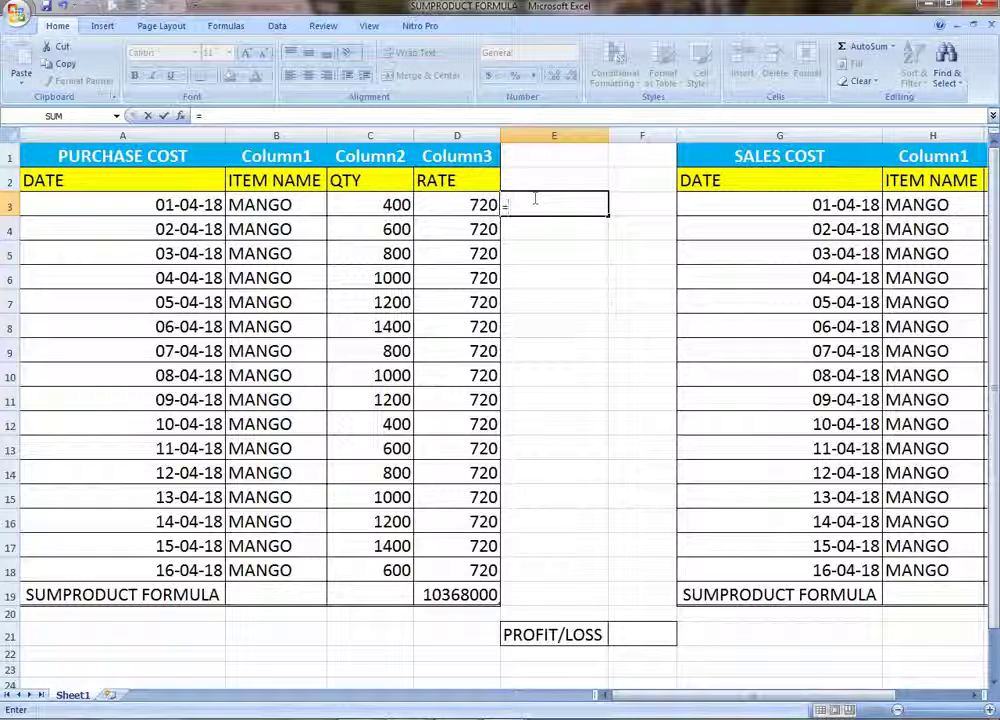
click(394, 207)
text(*)
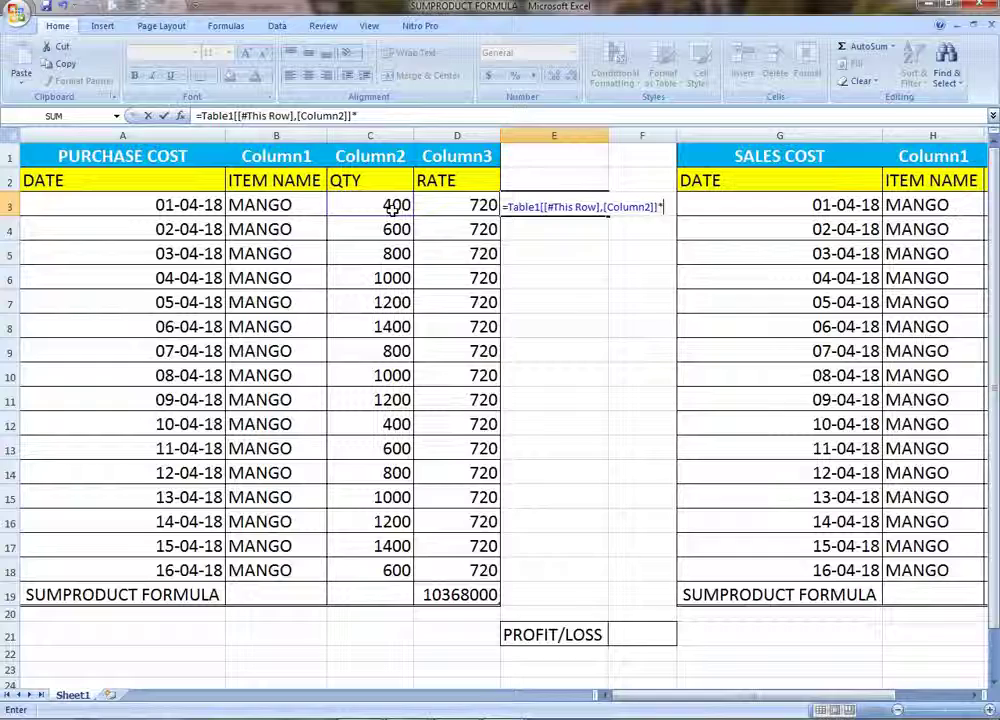
click(468, 207)
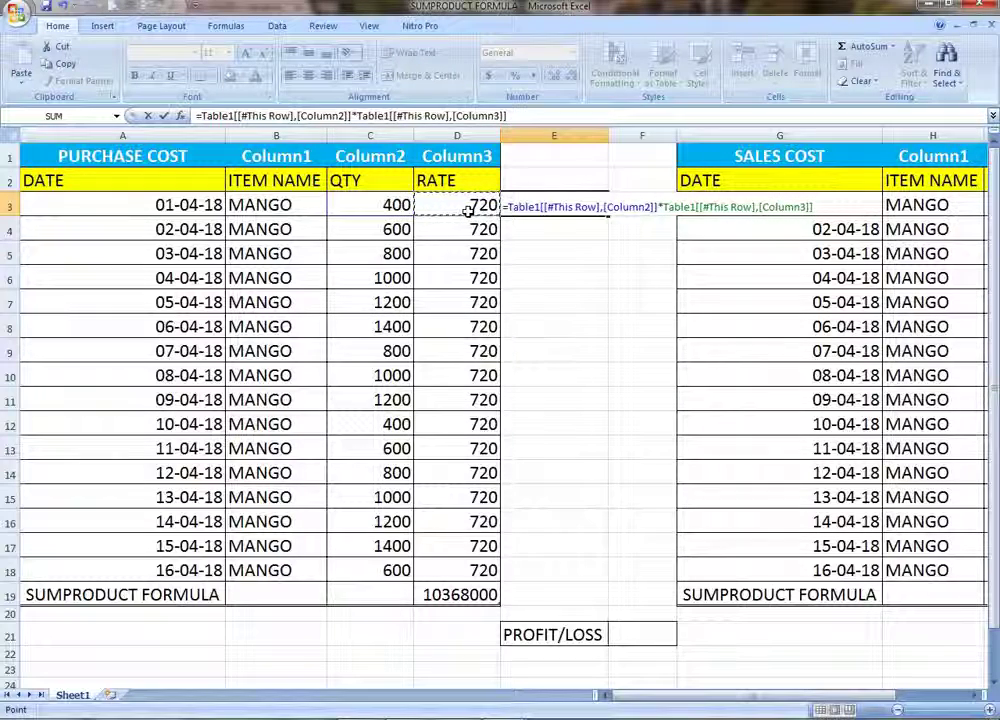
key(Return)
key(Up)
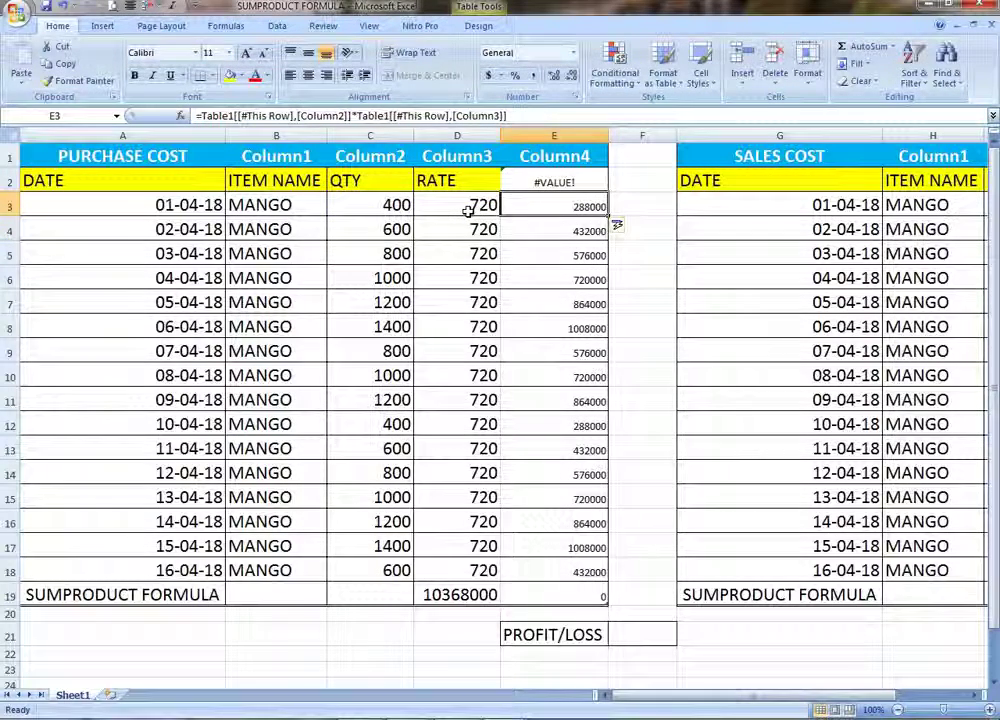
- Select the calculated row amounts in E3:E18 to check their sum against the purchase total
key(shift+Down)
key(shift+Down)
key(shift+Down)
key(shift+Down)
key(shift+Down)
key(shift+Down)
key(shift+Down)
key(shift+Down)
key(shift+Down)
key(shift+Down)
key(shift+Down)
key(shift+Down)
key(shift+Down)
key(shift+Down)
key(shift+Down)
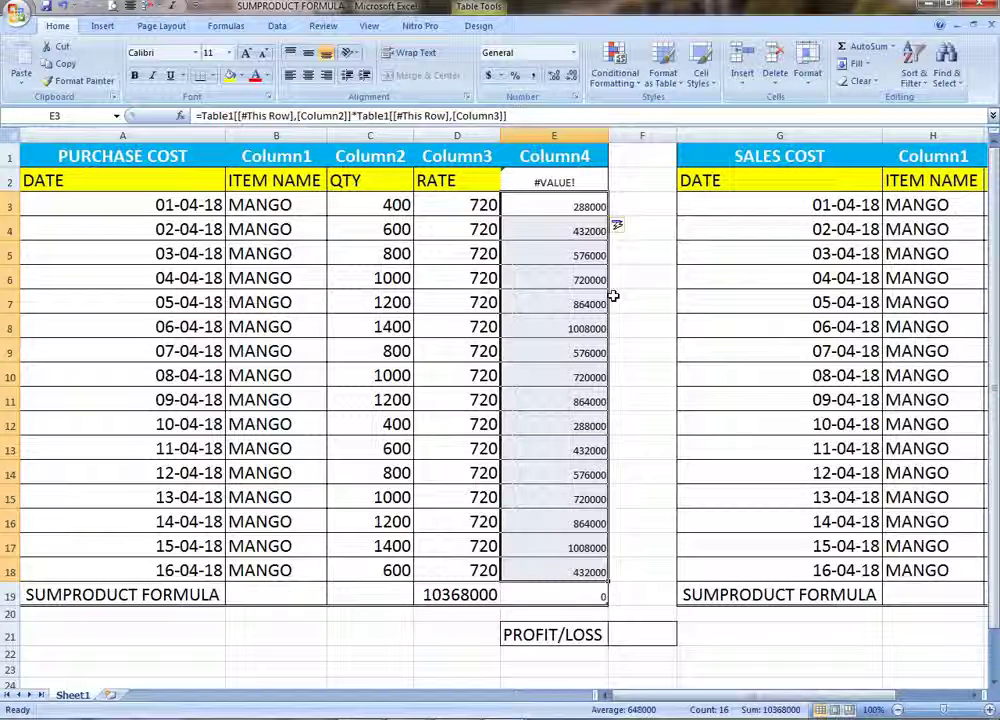
- Undo the filled-down formulas and the quantity-times-rate formula in column E
key(ctrl+z)
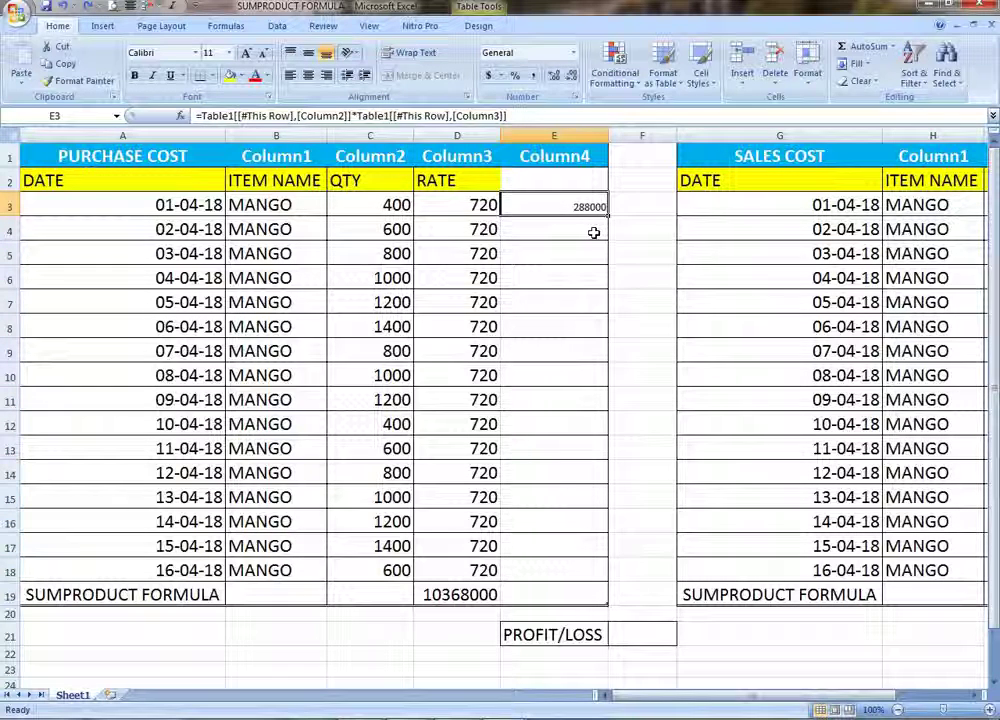
key(ctrl+z)
click(632, 276)
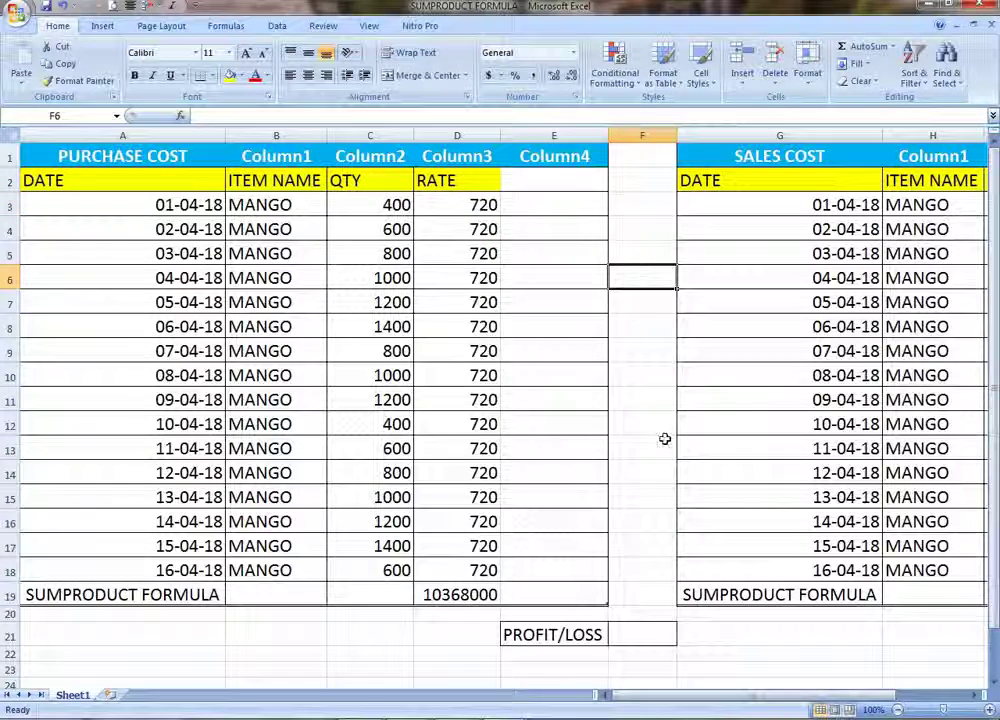
- Enter =SUMPRODUCT(I3:I18*J3:J18) in cell J19 to total the sales cost from quantity and rate
drag(835, 697, 845, 697)
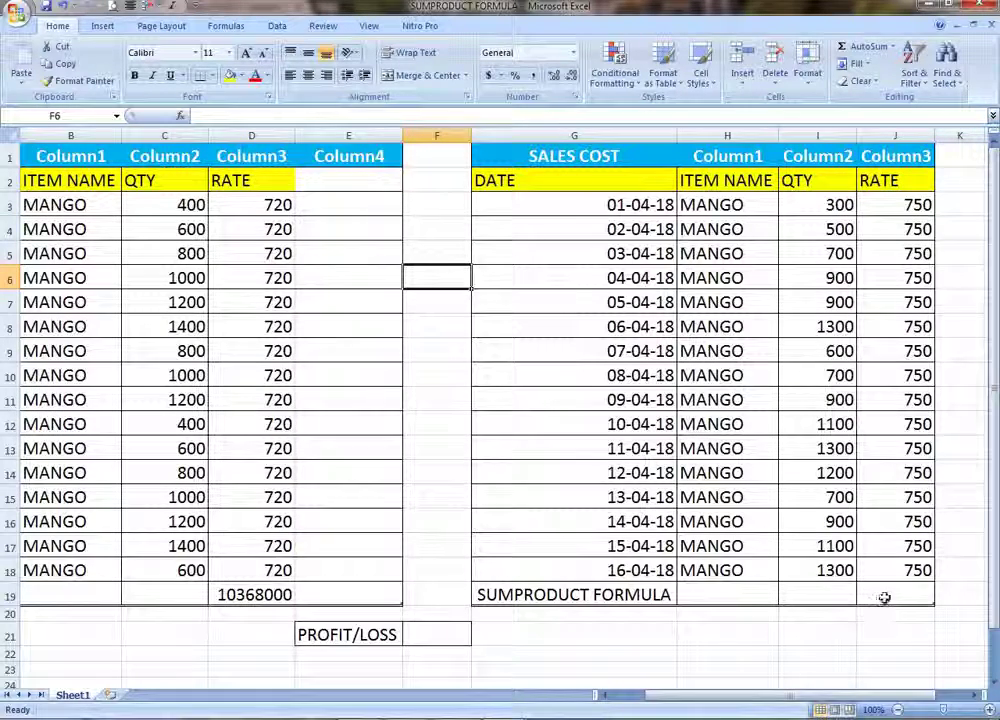
click(883, 597)
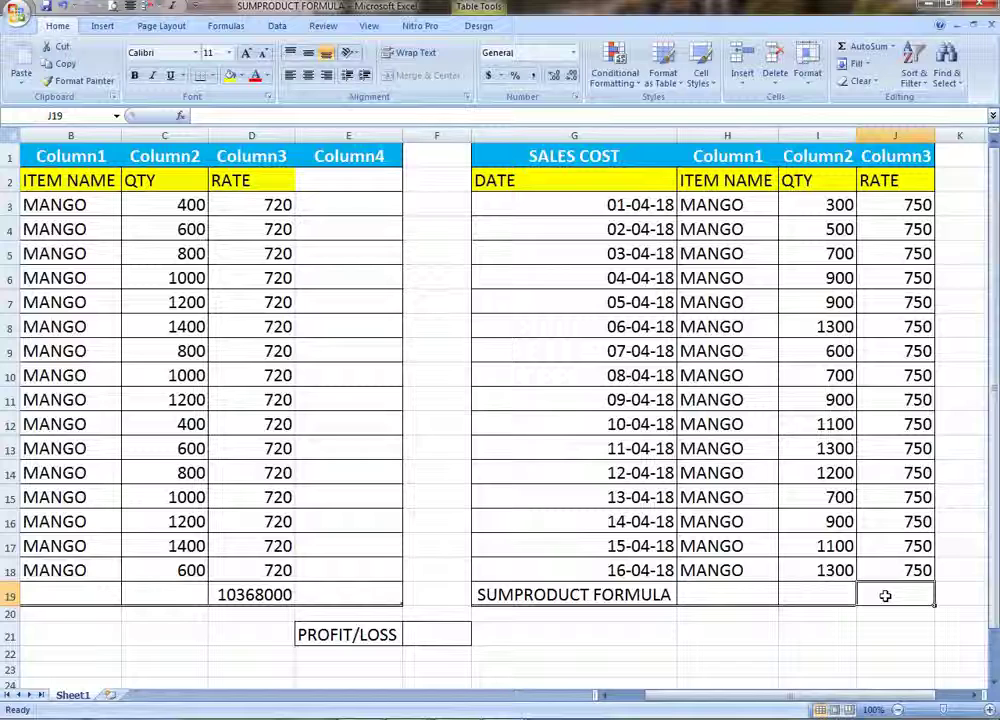
text(=)
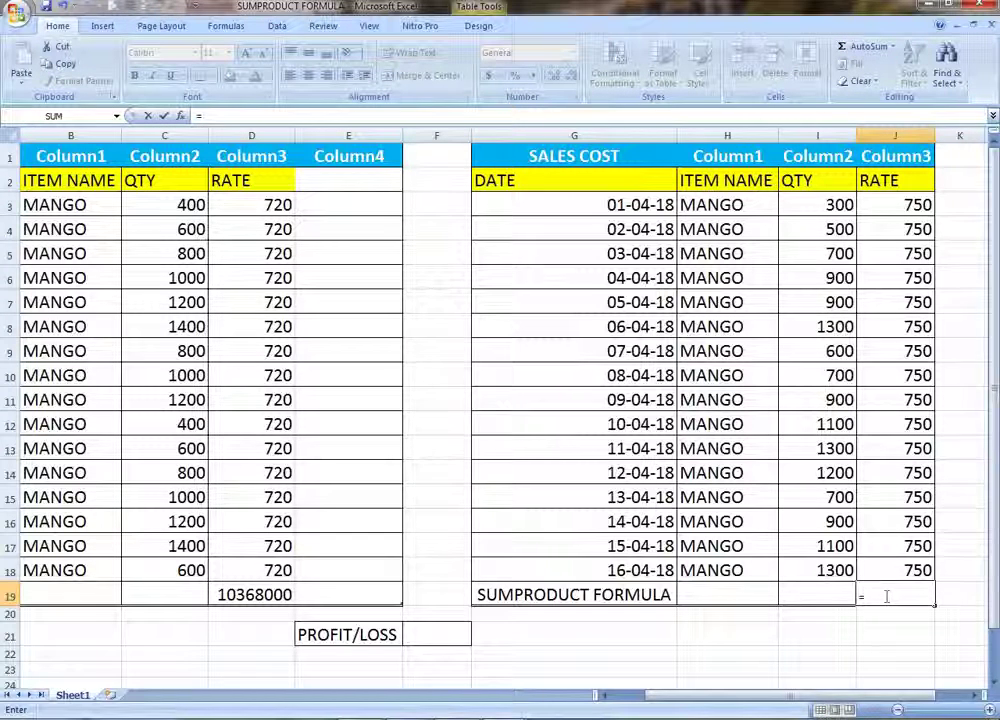
text(SUMP)
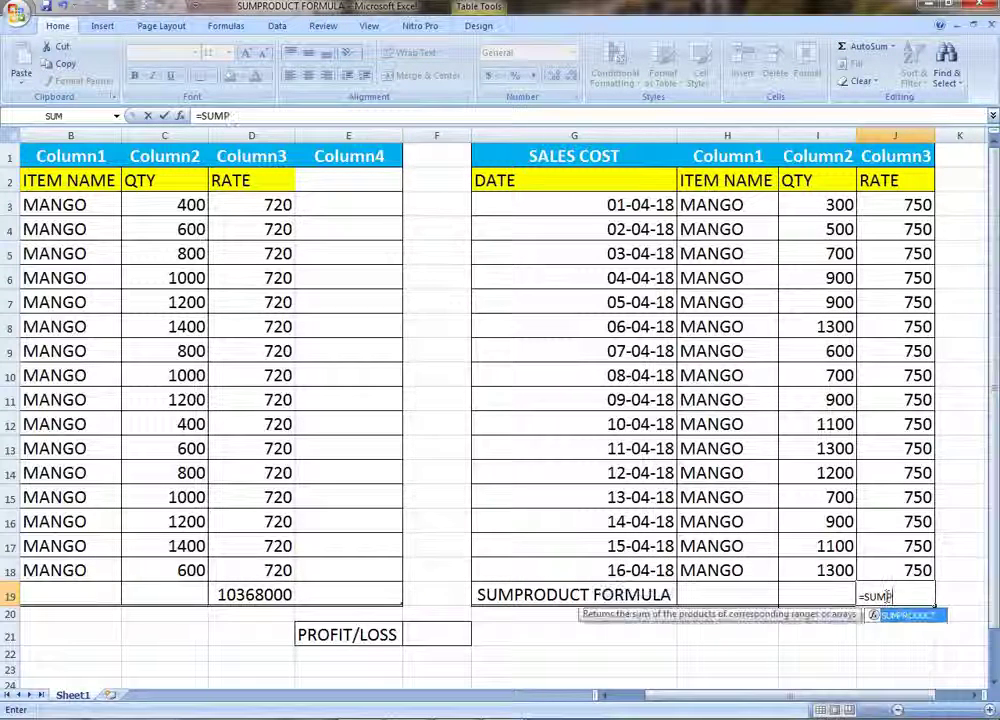
key(Tab)
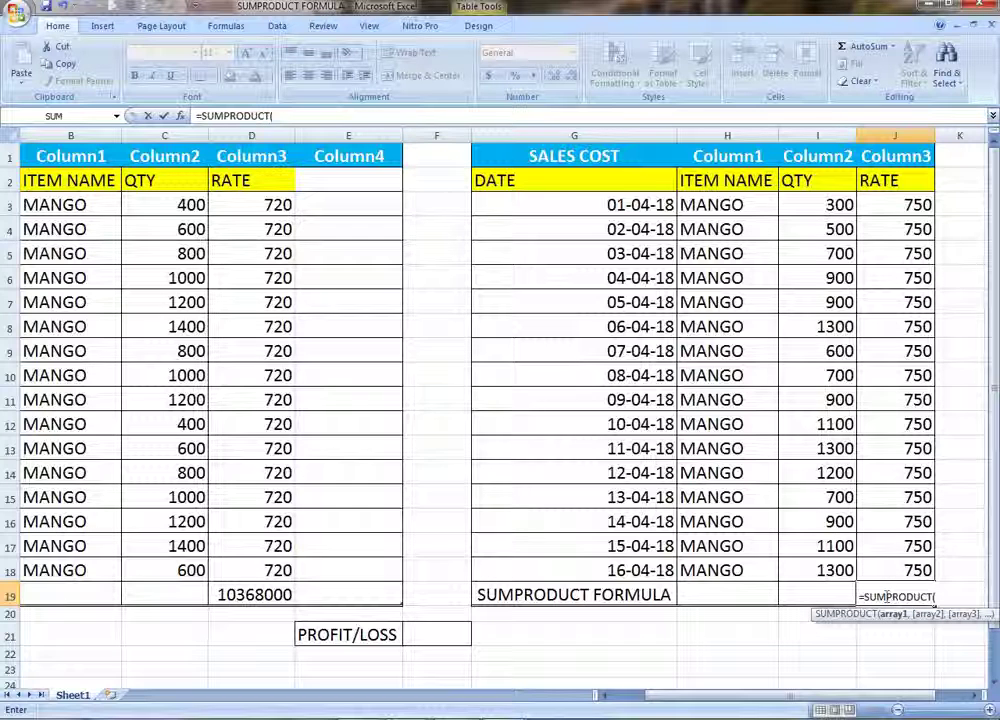
drag(830, 205, 830, 570)
text(*)
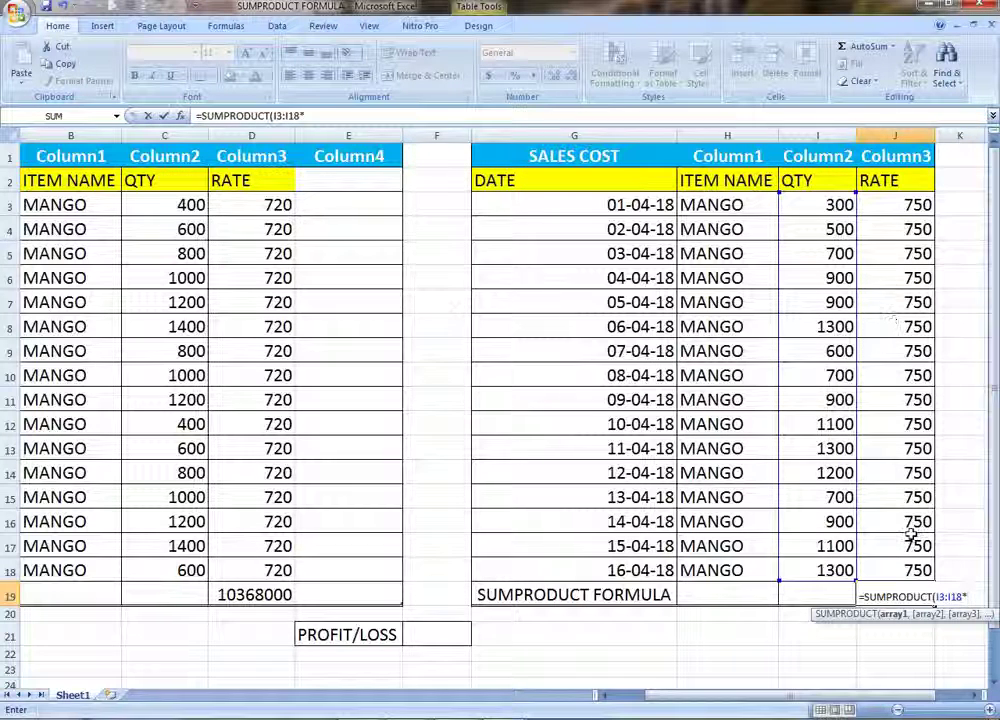
drag(900, 205, 893, 566)
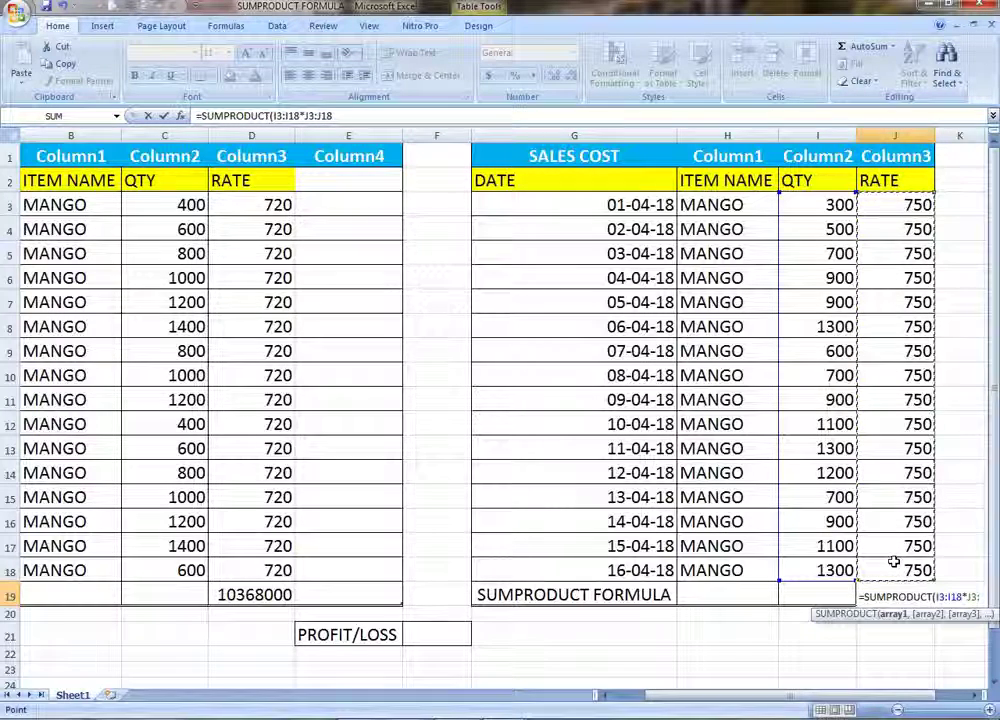
text())
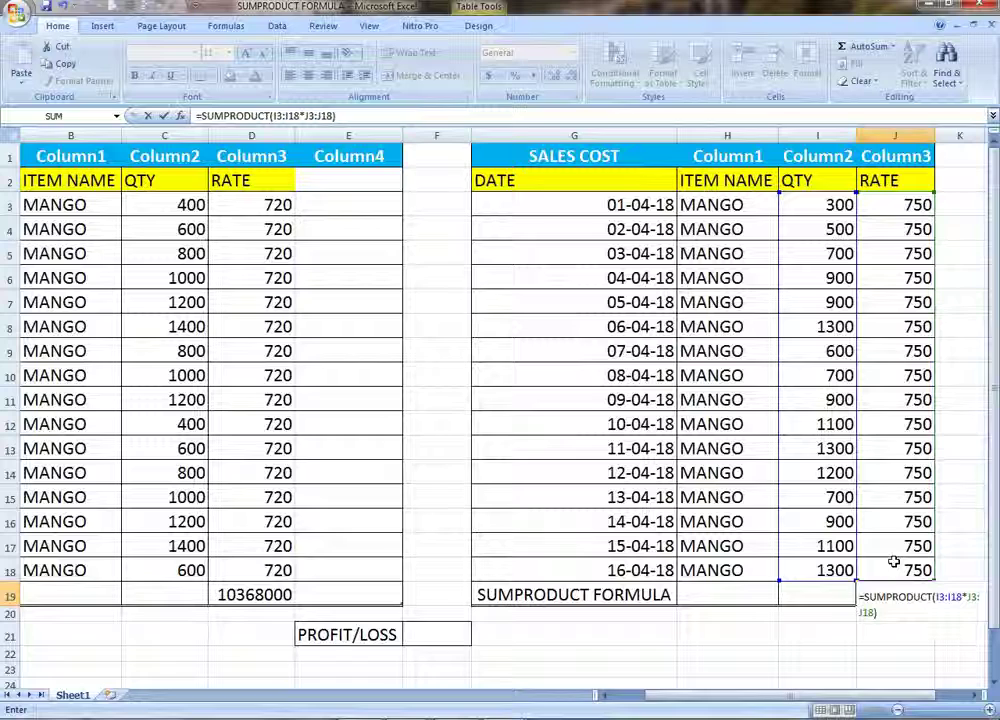
key(ctrl+Return)
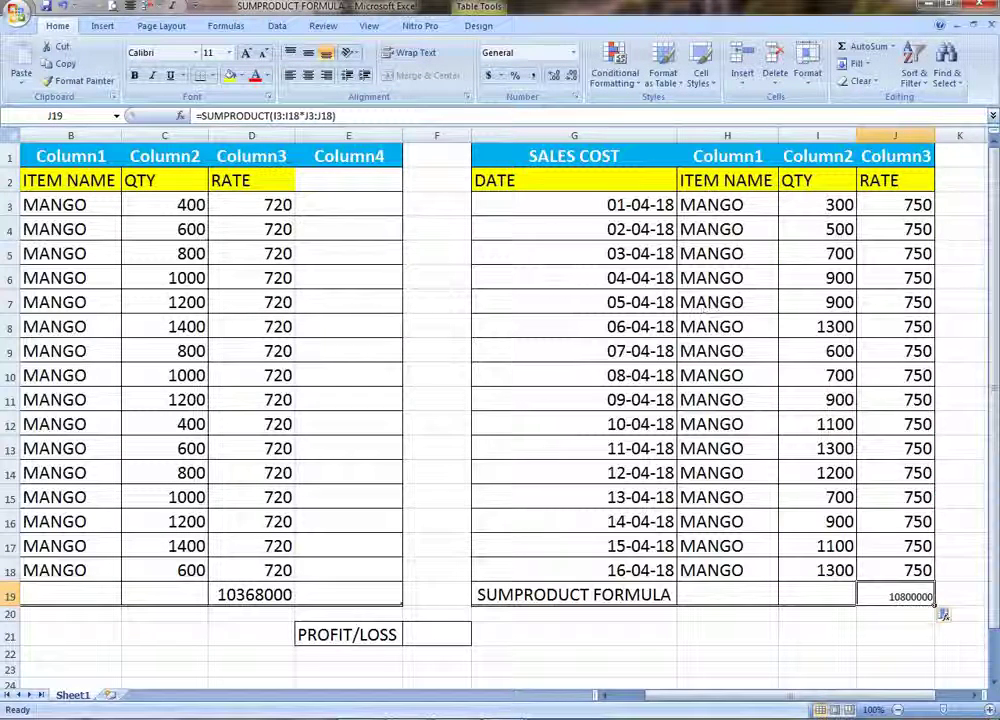
- Copy the cell formatting of J17 onto the sales total in J19 and auto-fit column J to its contents
click(890, 550)
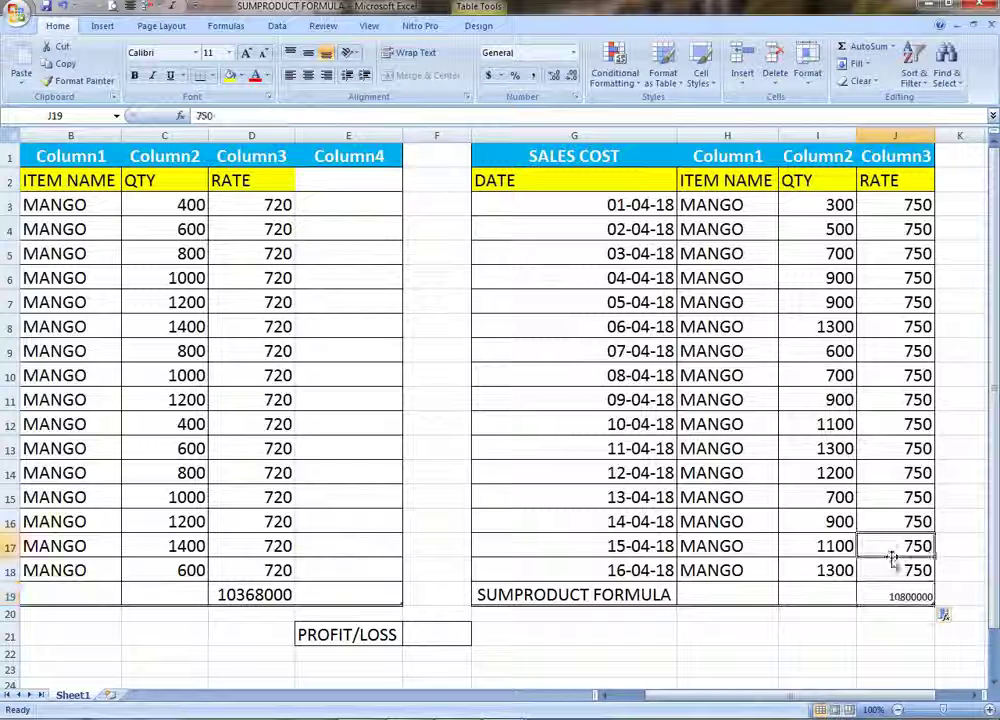
click(80, 80)
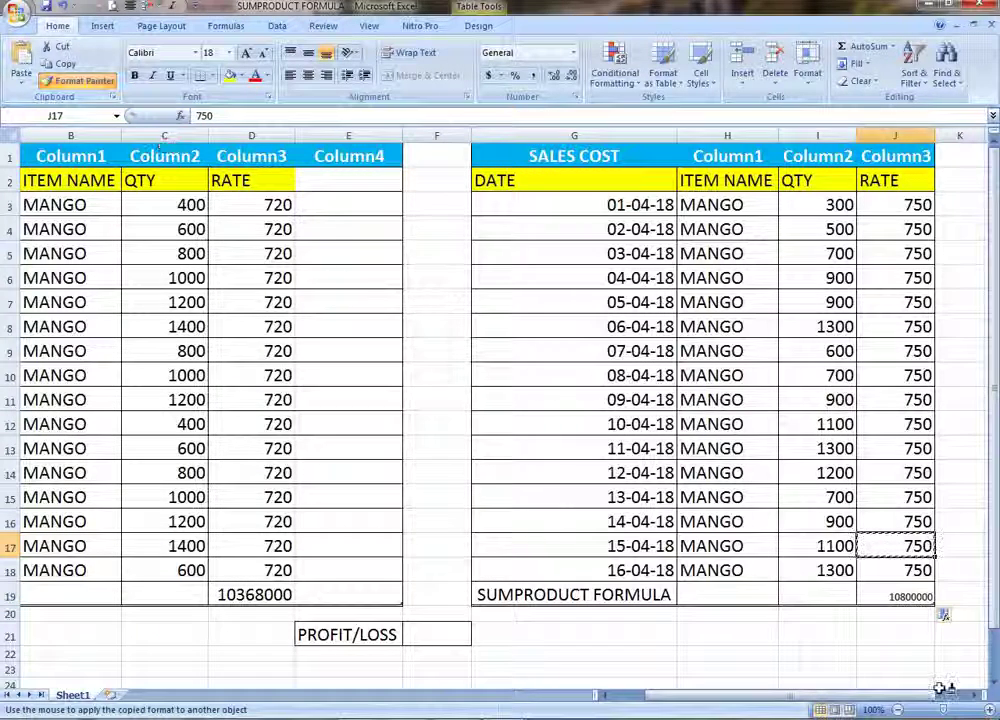
click(900, 595)
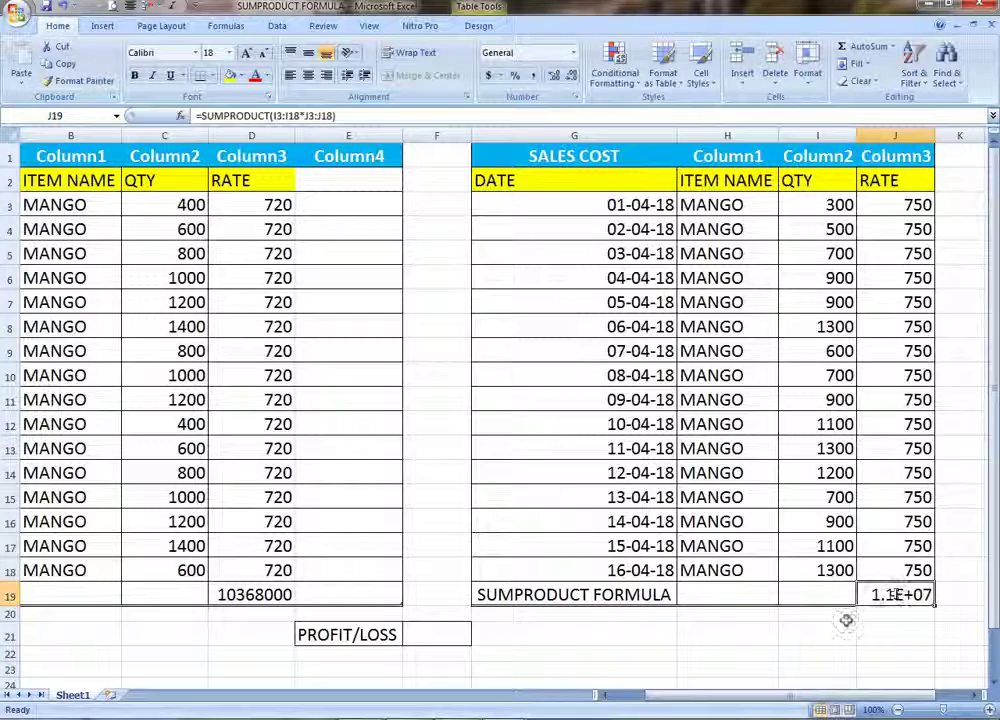
double_click(935, 135)
click(871, 630)
click(886, 596)
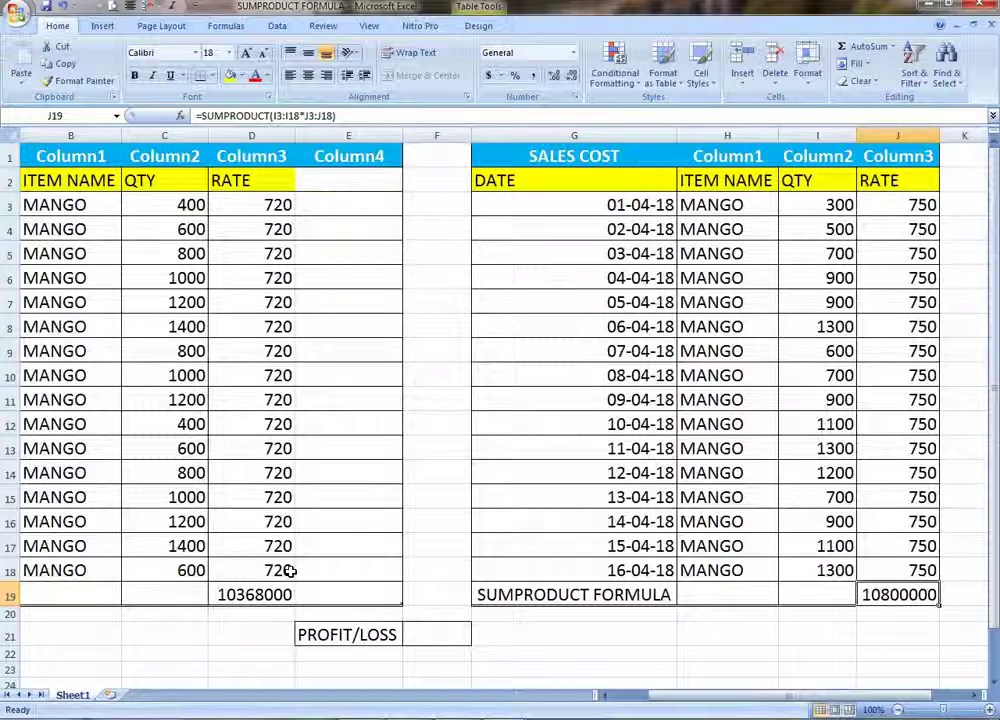
- Enter =J19-D19 in cell F21 to calculate the profit or loss from the sales and purchase totals
click(505, 630)
click(457, 634)
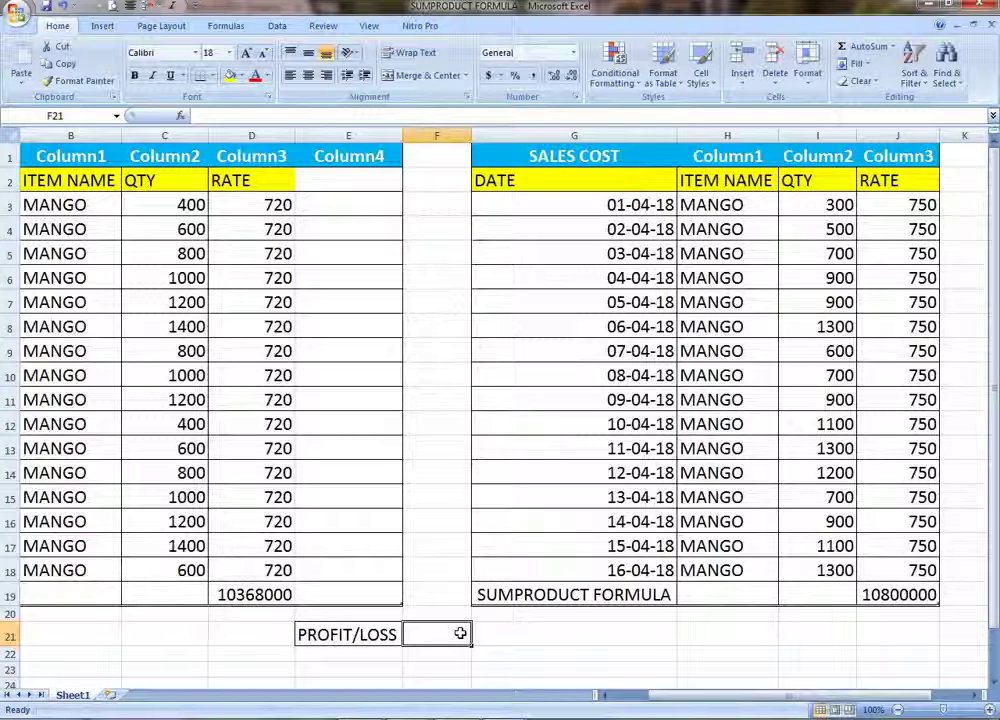
text(=)
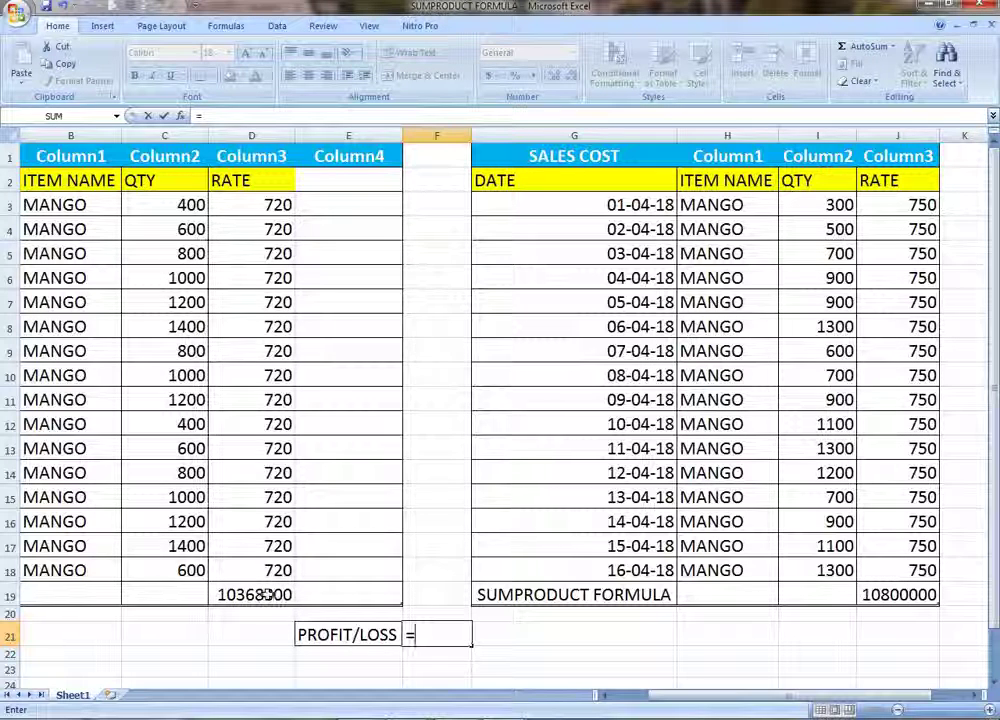
click(886, 598)
text(-)
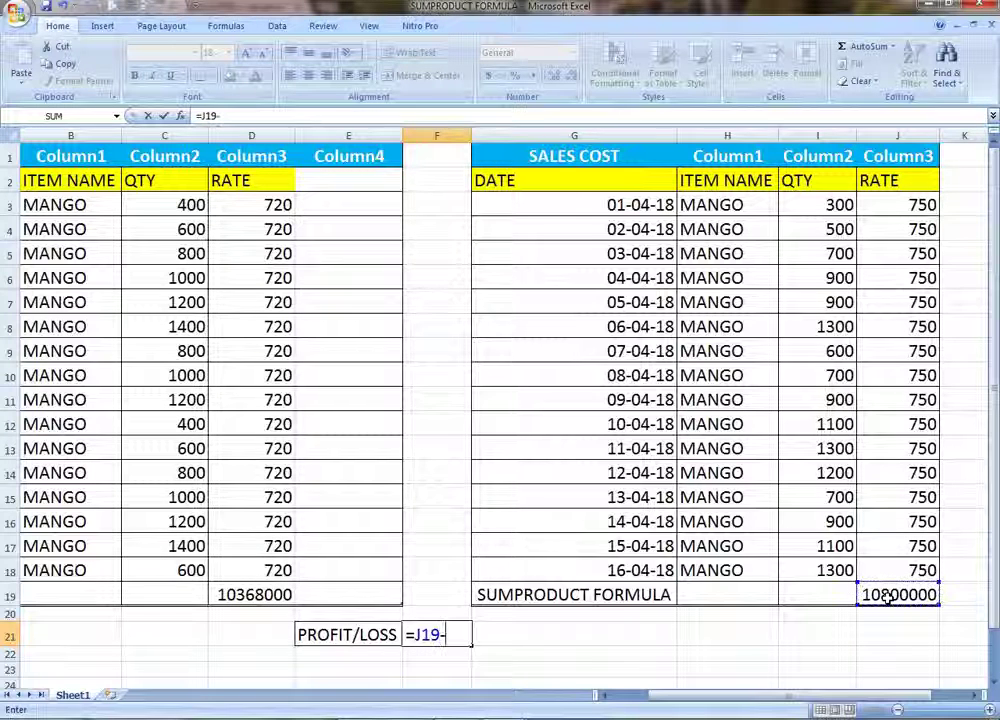
click(281, 591)
key(Return)
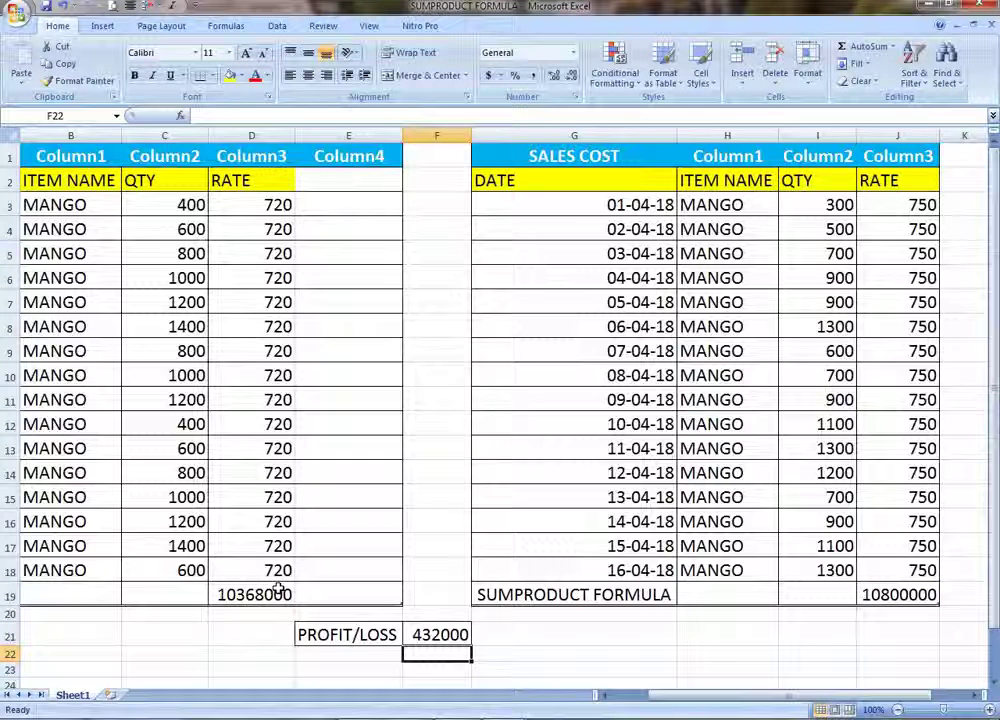
click(408, 644)
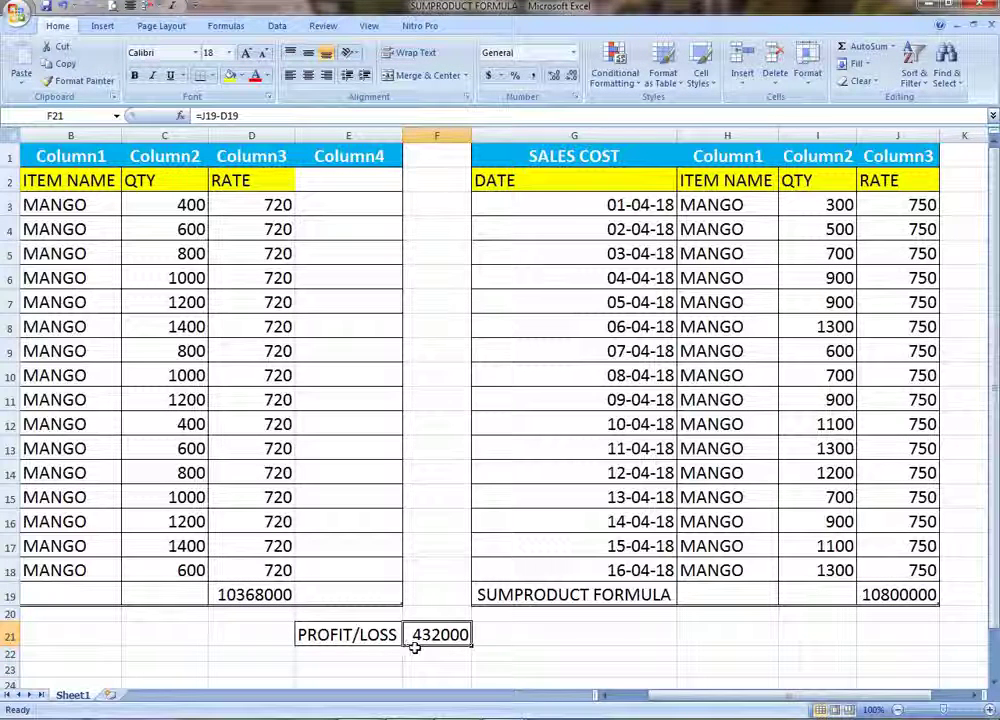